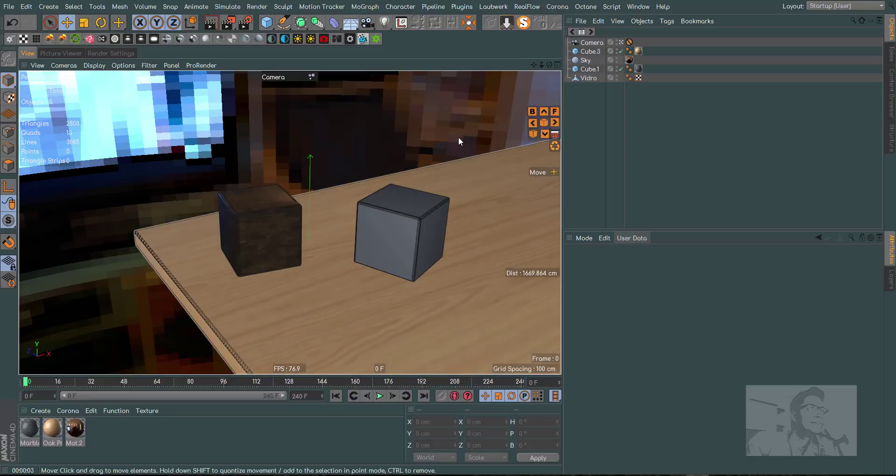
# - Switch anti-aliasing to Geometry and render the camera view of the marble and glass cubes
pyautogui.click(114, 54)
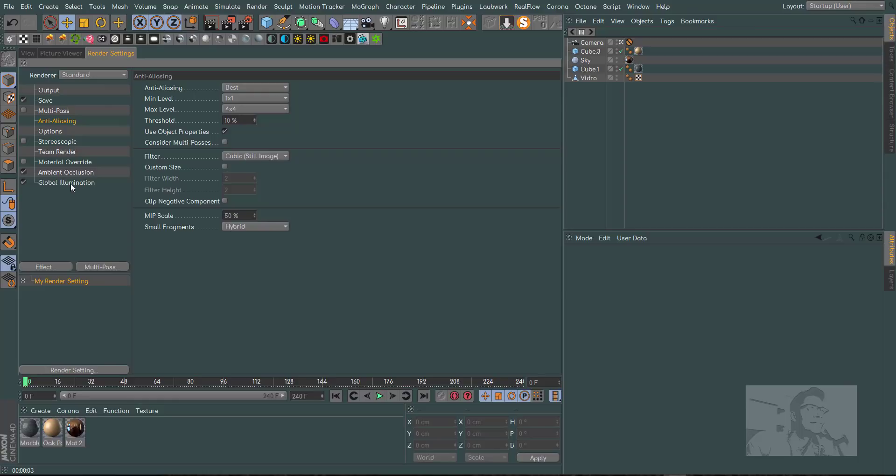
pyautogui.click(241, 88)
pyautogui.click(242, 110)
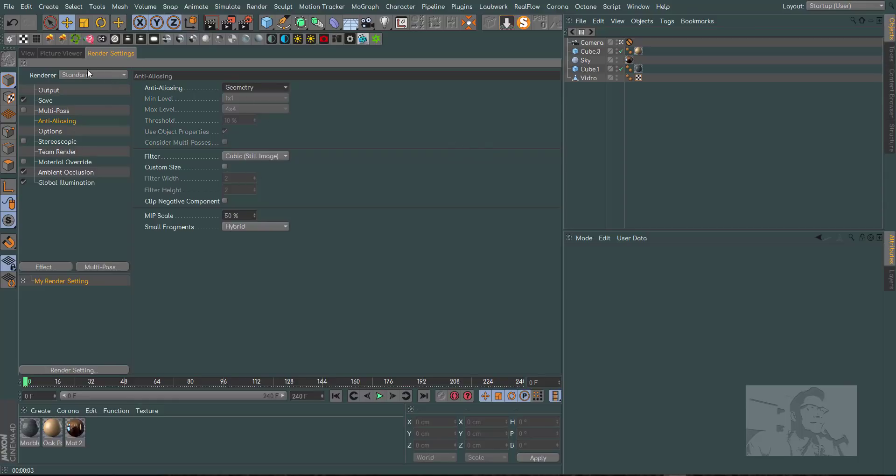
pyautogui.click(30, 52)
pyautogui.click(210, 22)
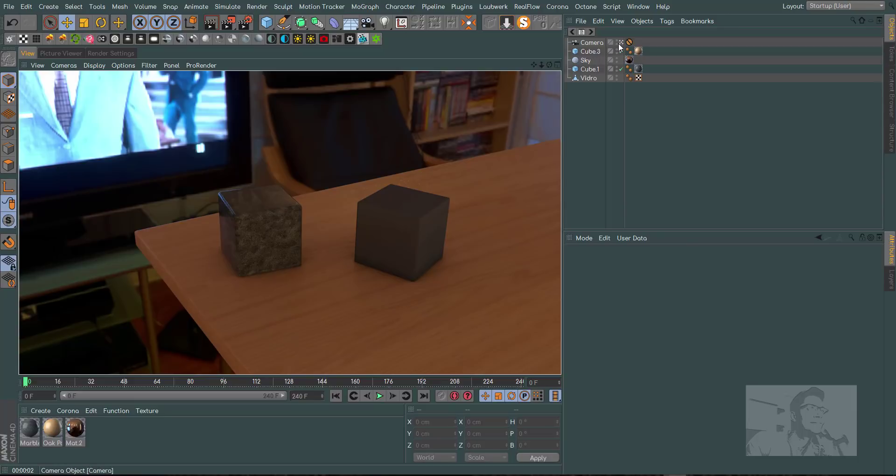
pyautogui.hscroll(3, 620, 40)
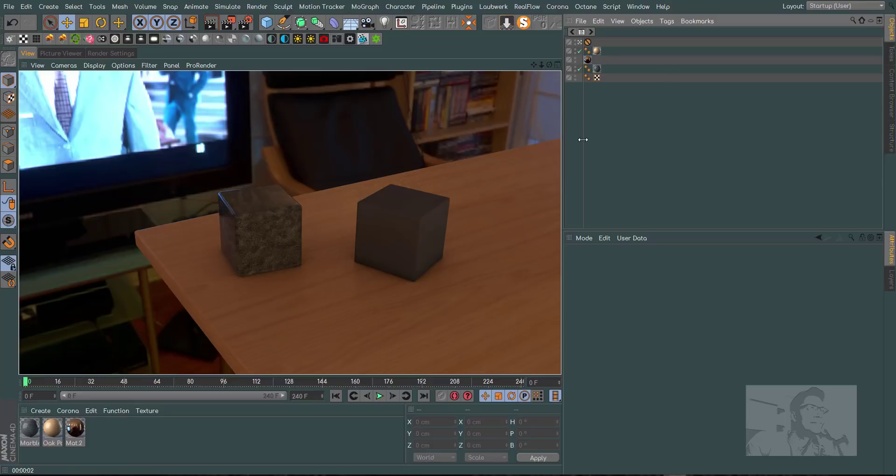
pyautogui.moveTo(582, 140); pyautogui.dragTo(685, 146)
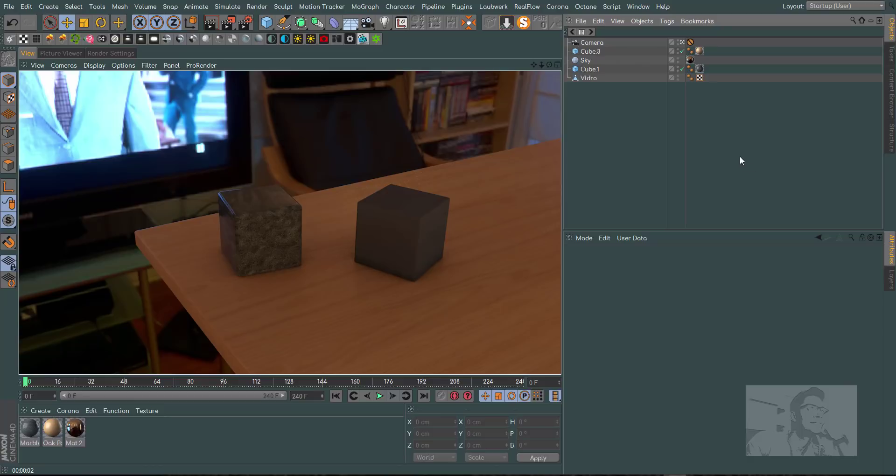
pyautogui.click(682, 42)
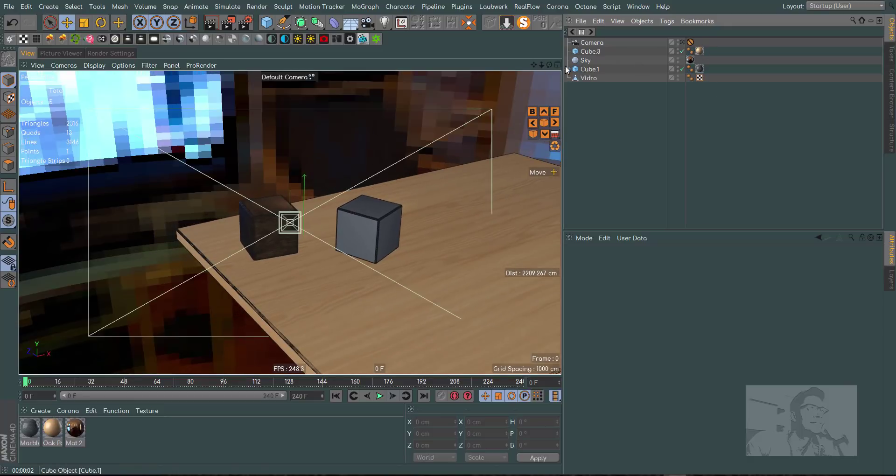
pyautogui.moveTo(542, 63)
pyautogui.mouseDown()
pyautogui.moveTo(550, 62)
pyautogui.moveTo(472, 75)
pyautogui.mouseUp()
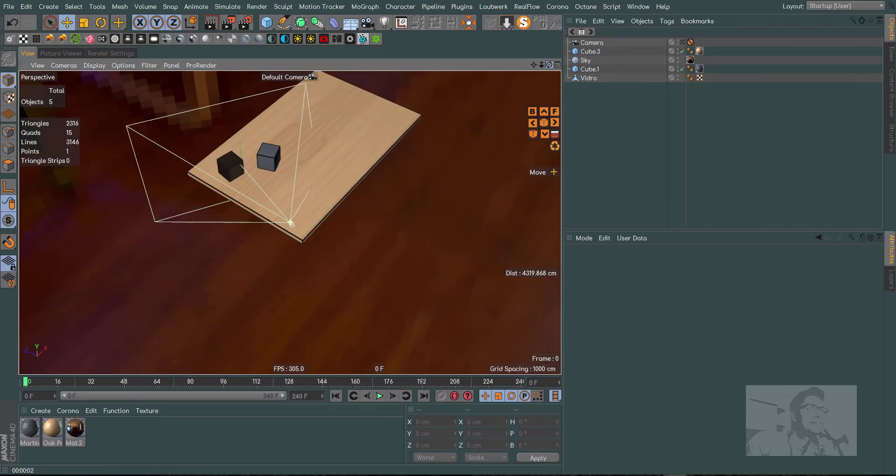
pyautogui.click(682, 43)
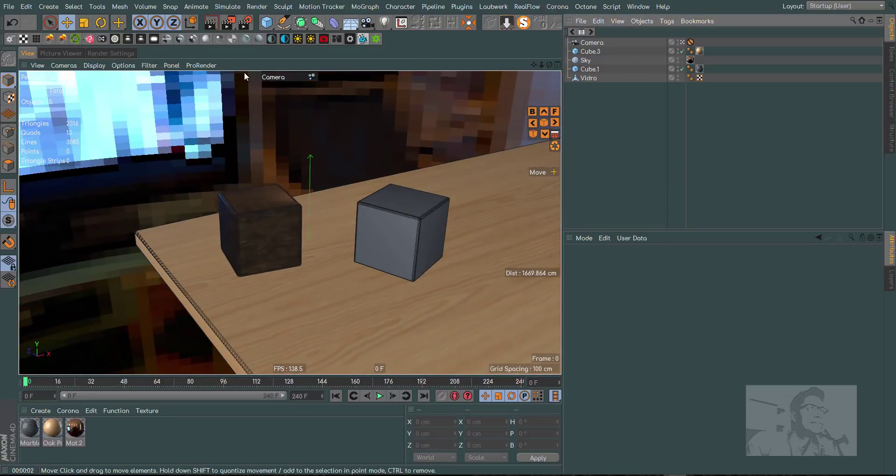
# - Add a light raised above the table and give it Shadow Maps (Soft) shadows
pyautogui.click(386, 22)
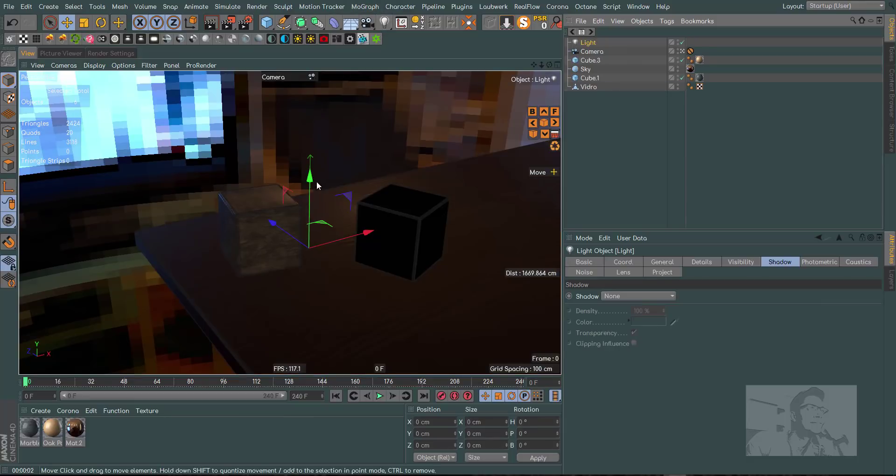
pyautogui.moveTo(311, 173); pyautogui.dragTo(314, 151)
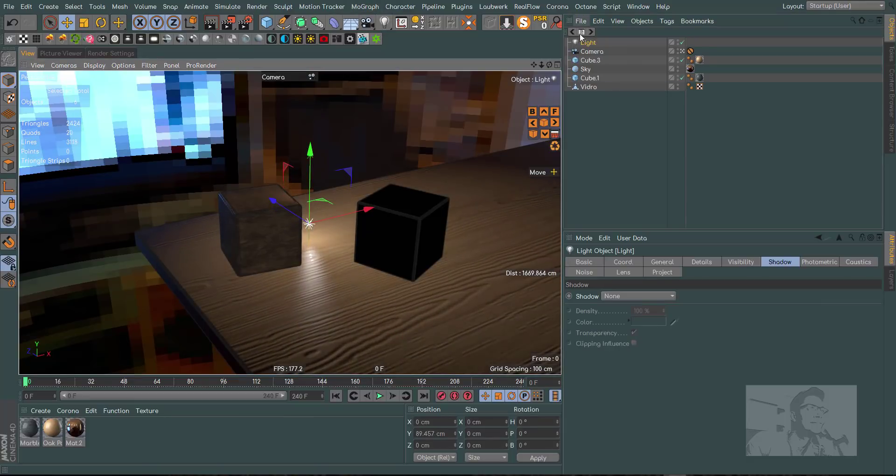
pyautogui.click(631, 297)
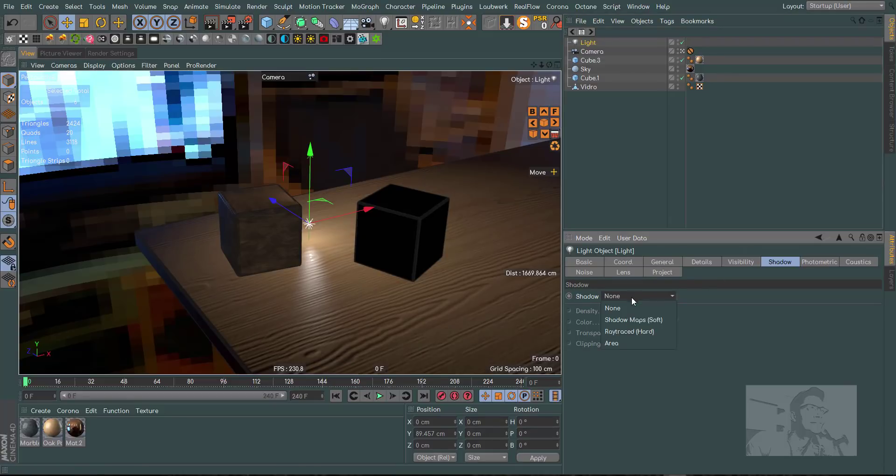
pyautogui.click(663, 262)
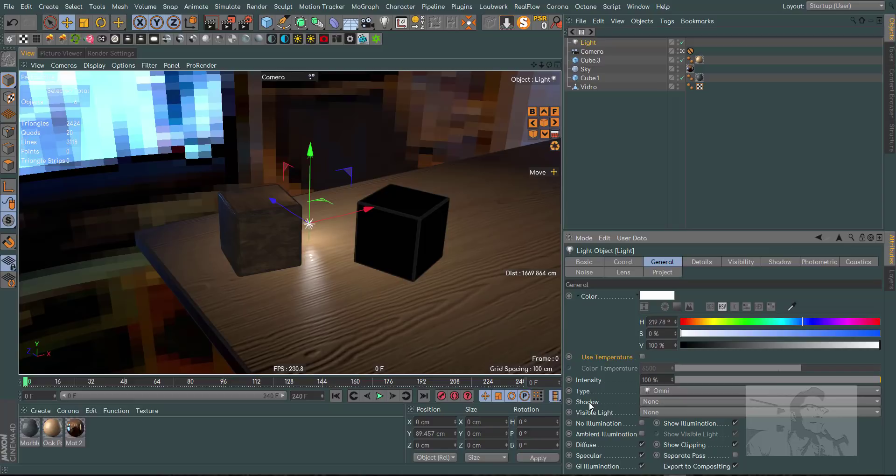
pyautogui.click(667, 401)
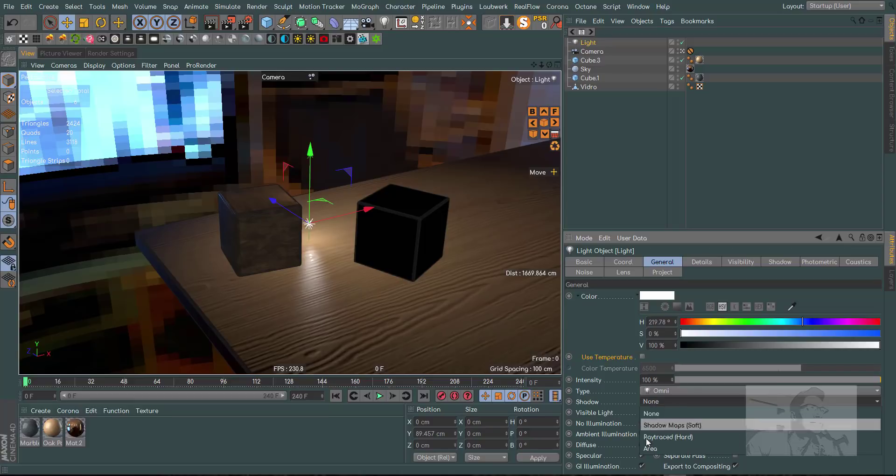
pyautogui.click(666, 426)
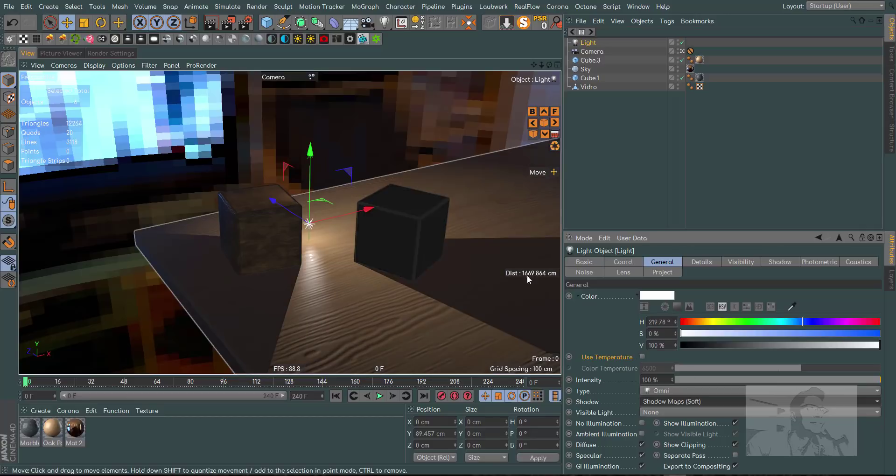
# - Move the light back and left, then set intensity to 180% with a 15% blue tint
pyautogui.moveTo(273, 201)
pyautogui.mouseDown()
pyautogui.moveTo(189, 158)
pyautogui.moveTo(158, 91)
pyautogui.mouseUp()
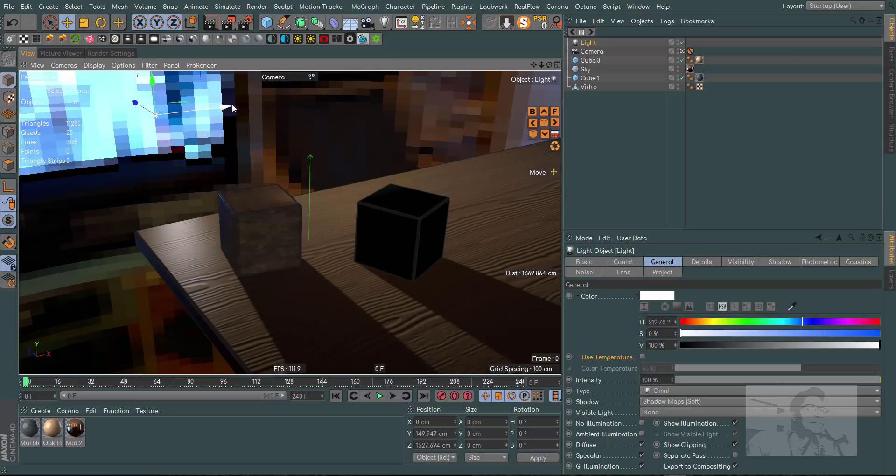
pyautogui.moveTo(233, 108)
pyautogui.mouseDown()
pyautogui.moveTo(176, 108)
pyautogui.moveTo(187, 120)
pyautogui.mouseUp()
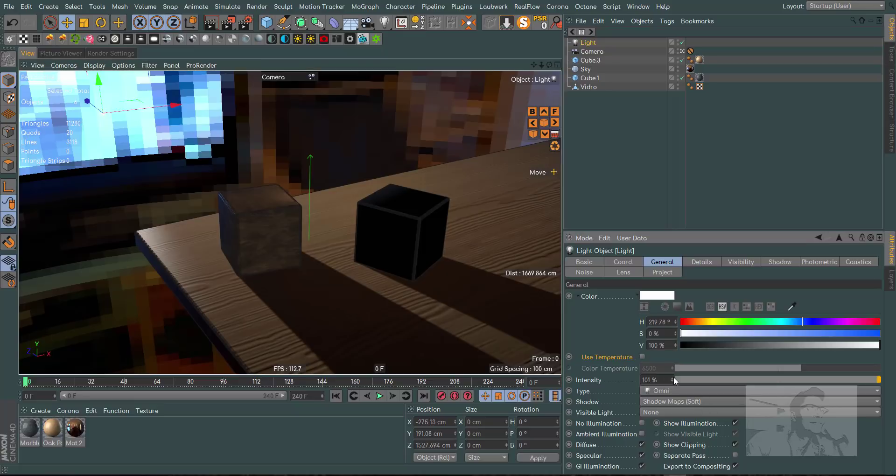
pyautogui.moveTo(673, 378)
pyautogui.mouseDown()
pyautogui.moveTo(672, 354)
pyautogui.moveTo(672, 385)
pyautogui.moveTo(674, 377)
pyautogui.mouseUp()
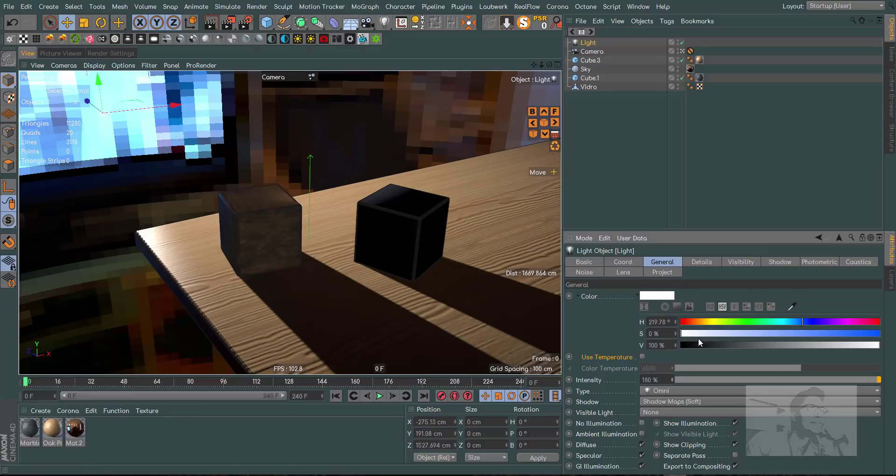
pyautogui.moveTo(698, 338); pyautogui.dragTo(710, 334)
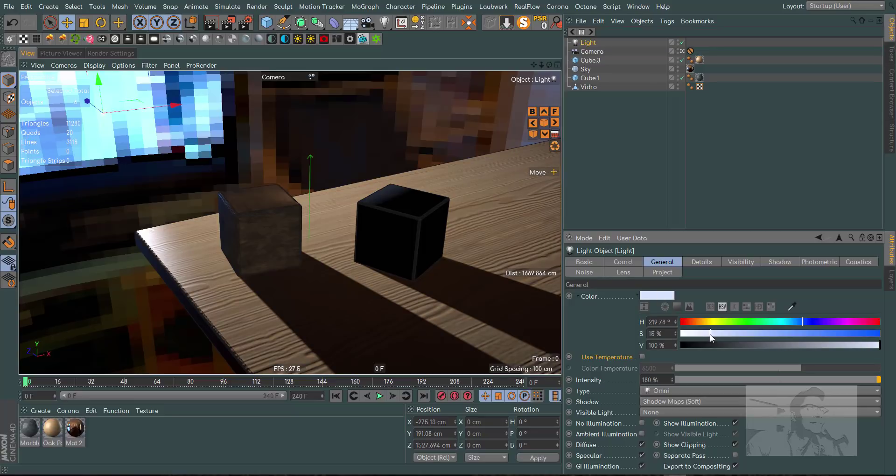
# - Render the view with the new light, keeping Shadow Maps (Soft) as the shadow type
pyautogui.click(210, 22)
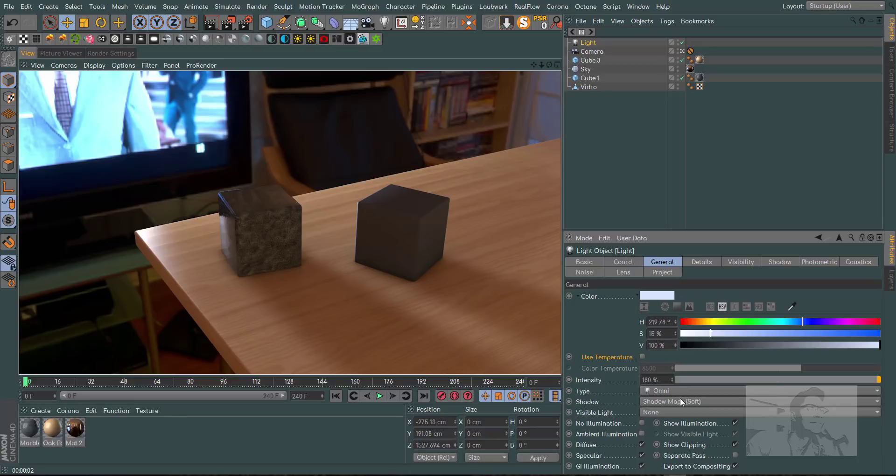
pyautogui.click(662, 399)
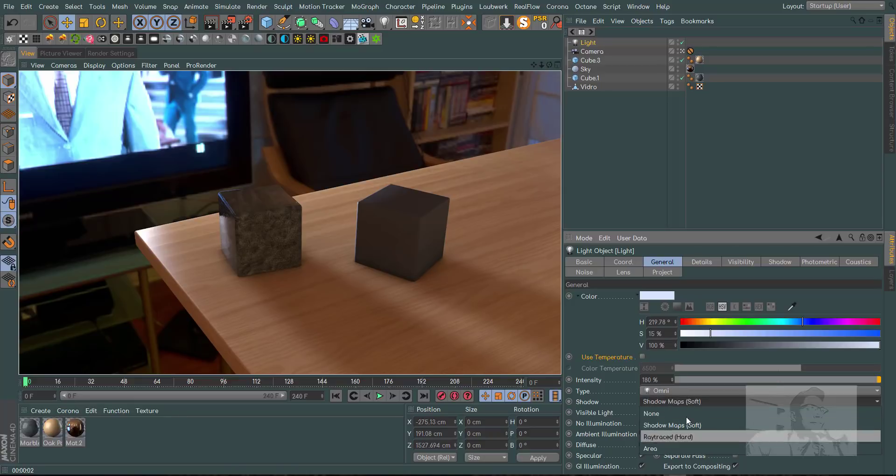
pyautogui.click(746, 358)
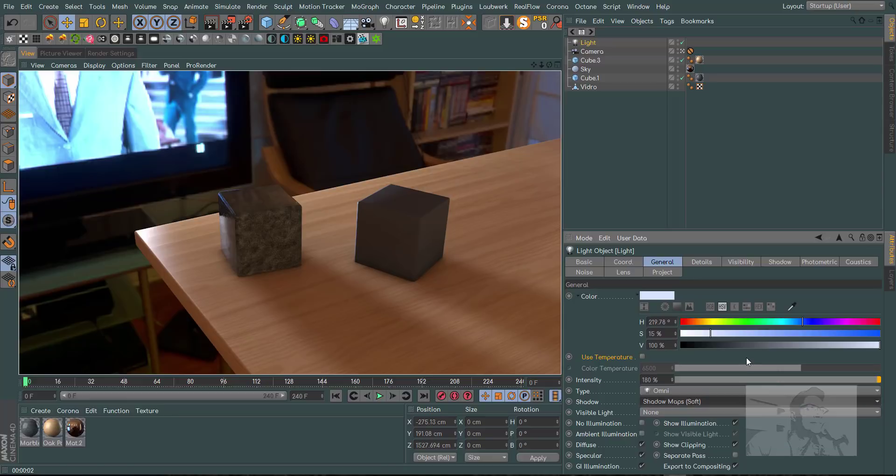
# - Raise the shadow map resolution to 1250x1250, re-render, and show the light's General settings
pyautogui.click(776, 263)
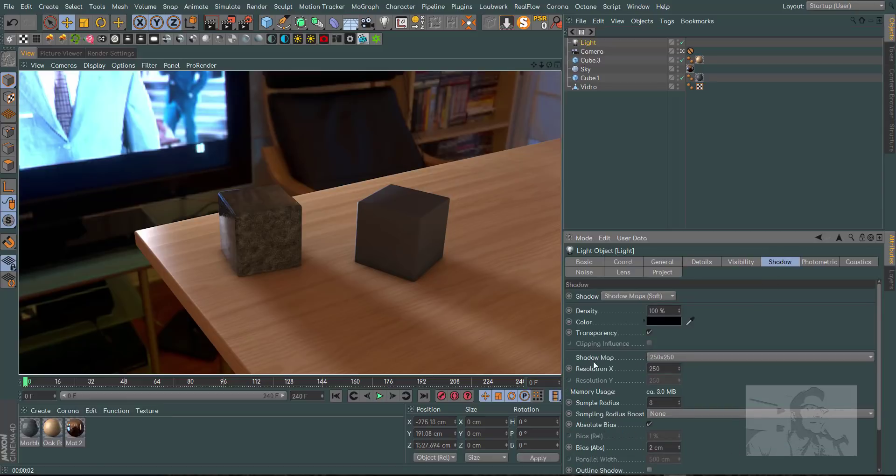
pyautogui.click(683, 357)
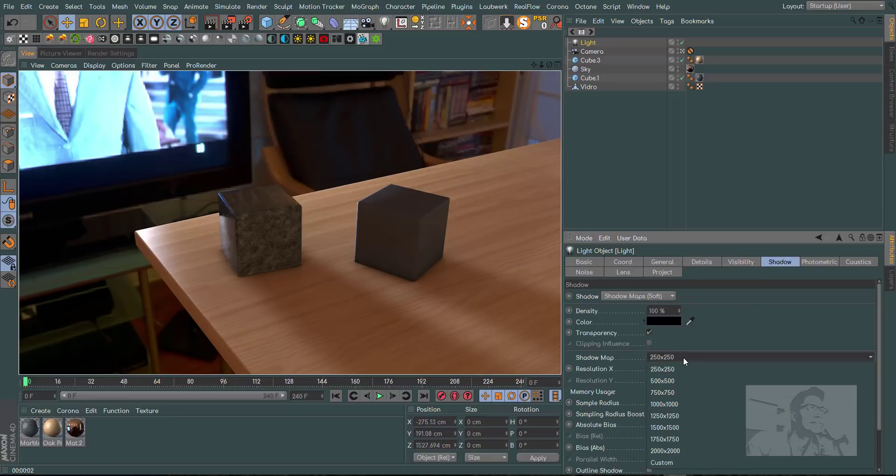
pyautogui.click(673, 415)
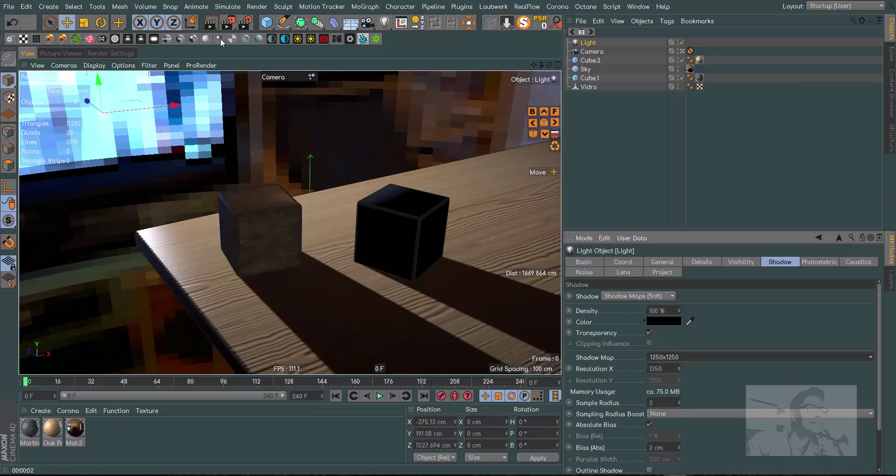
pyautogui.click(210, 22)
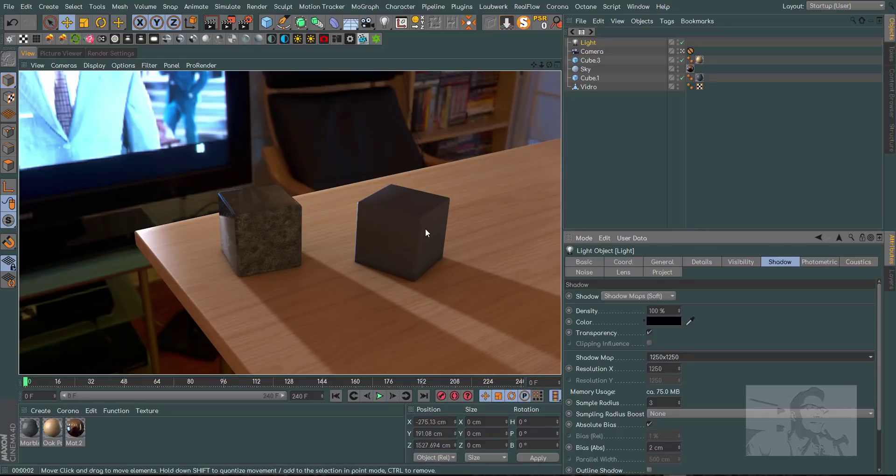
pyautogui.click(675, 261)
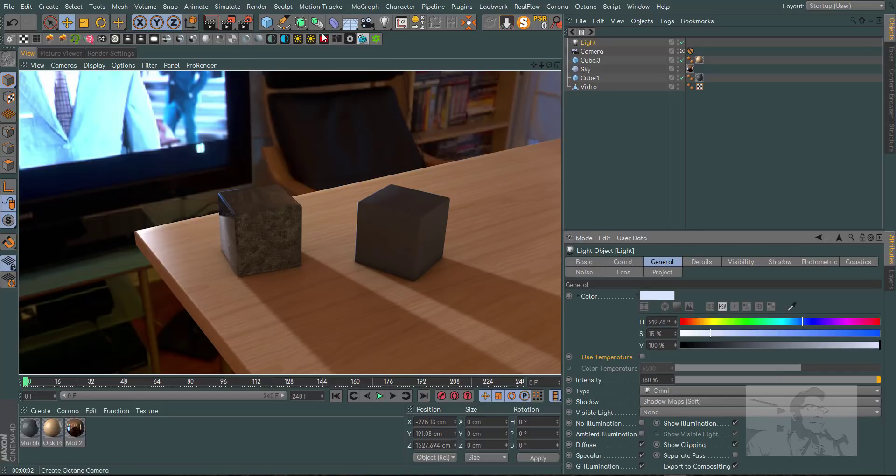
# - Create a new material Mat with Color turned off and Transparency turned on
pyautogui.doubleClick(102, 429)
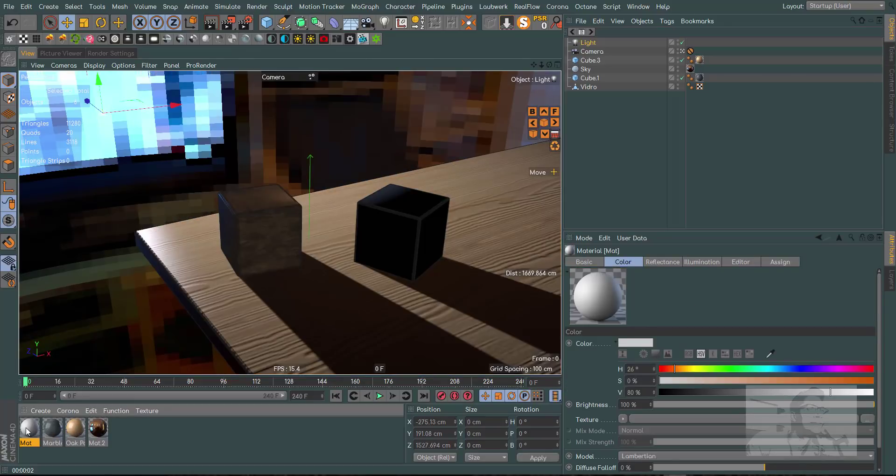
pyautogui.doubleClick(28, 430)
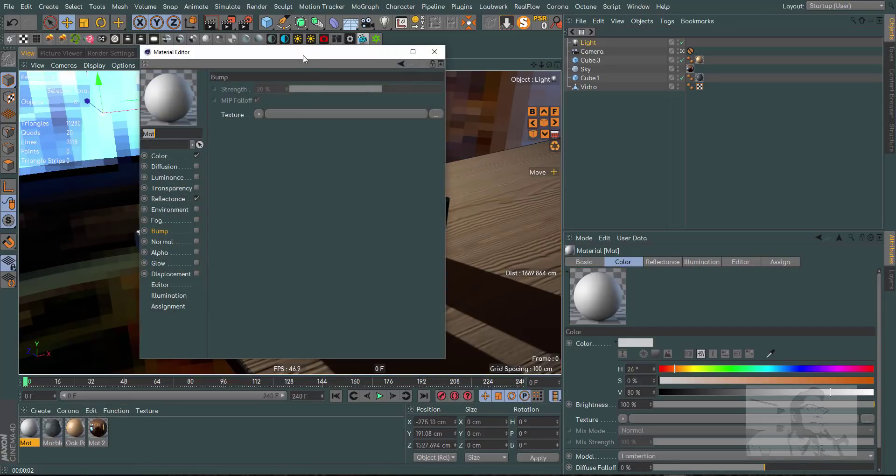
pyautogui.moveTo(304, 58); pyautogui.dragTo(607, 84)
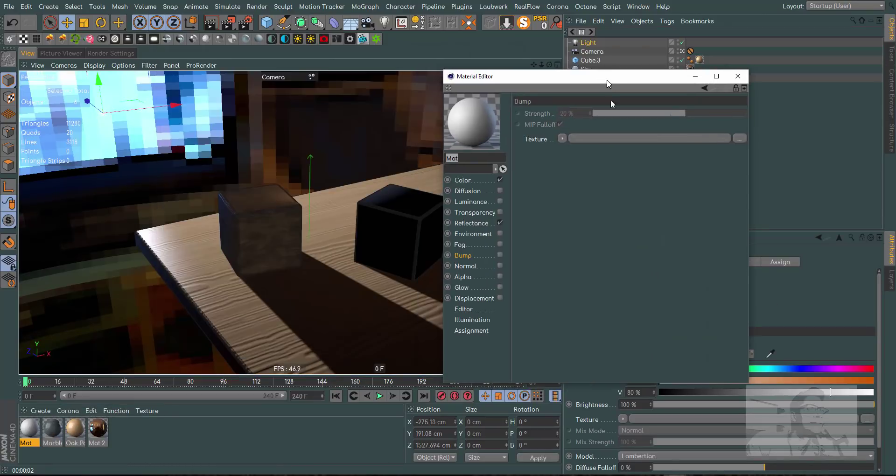
pyautogui.click(500, 180)
pyautogui.click(501, 213)
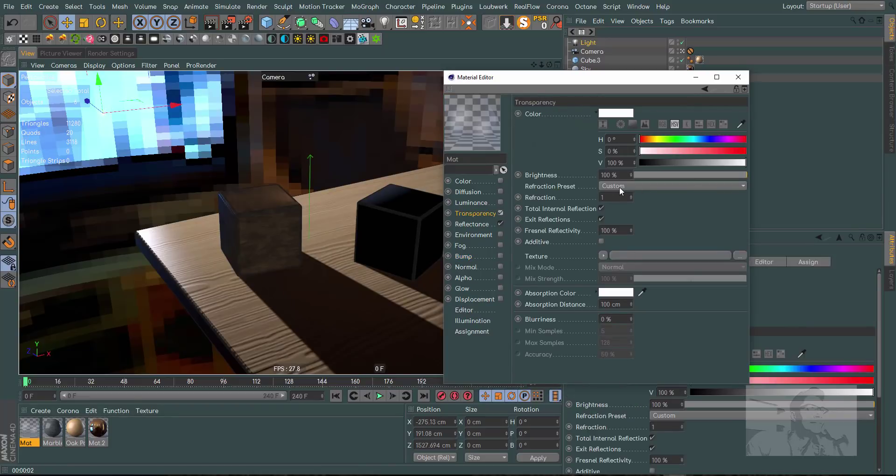
# - Set Mat's refraction preset to Glass (1.517) and delete its Default Specular layer
pyautogui.click(619, 186)
pyautogui.click(618, 258)
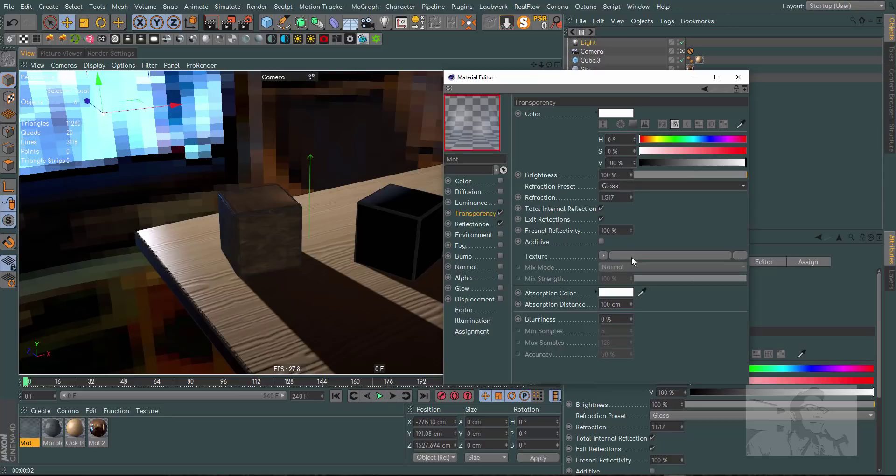
pyautogui.click(478, 223)
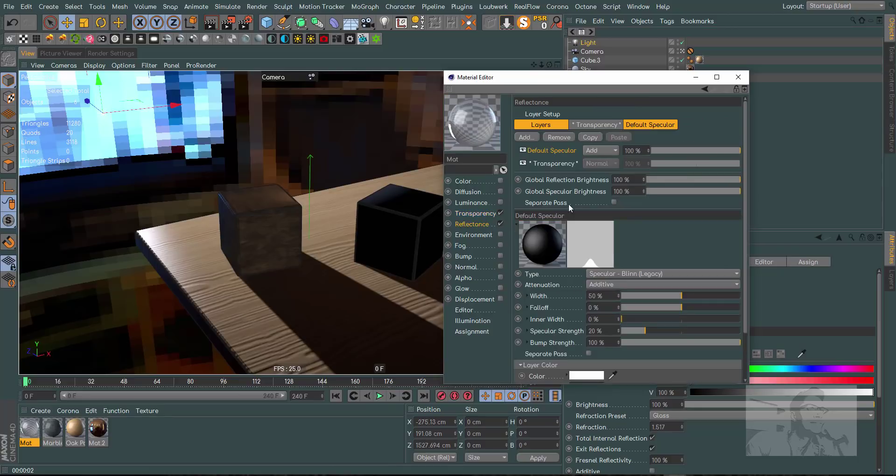
pyautogui.press('Delete')
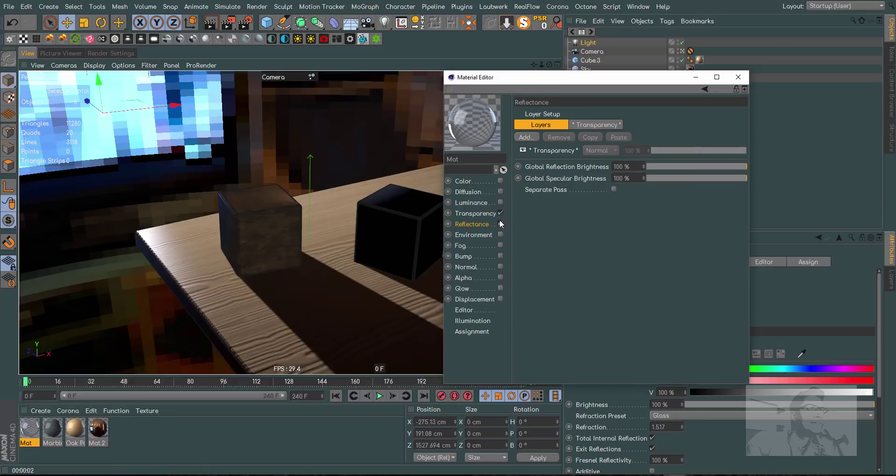
# - Apply Mat to the Vidro cube, render the glass preview, and bring up the light's Shadow settings
pyautogui.click(738, 78)
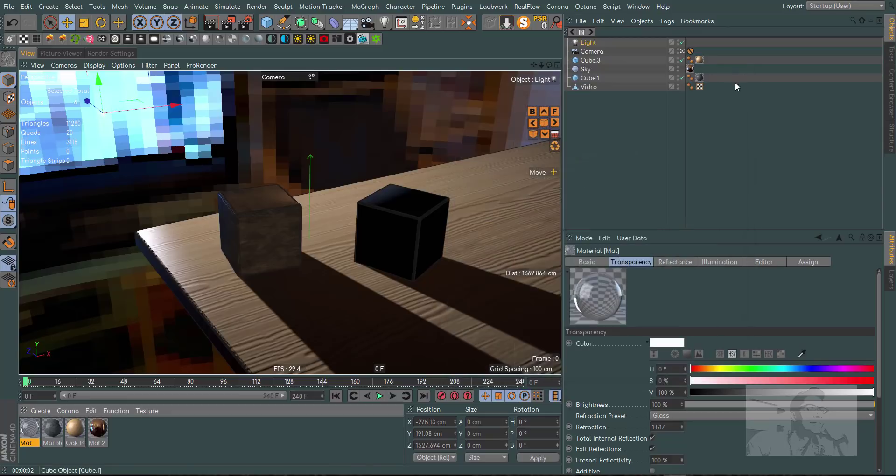
pyautogui.moveTo(186, 379)
pyautogui.mouseDown()
pyautogui.moveTo(587, 106)
pyautogui.moveTo(600, 87)
pyautogui.mouseUp()
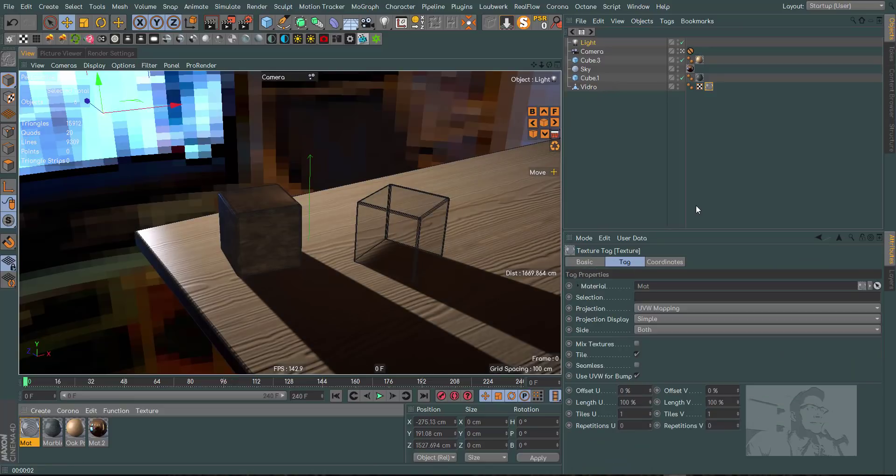
pyautogui.click(211, 23)
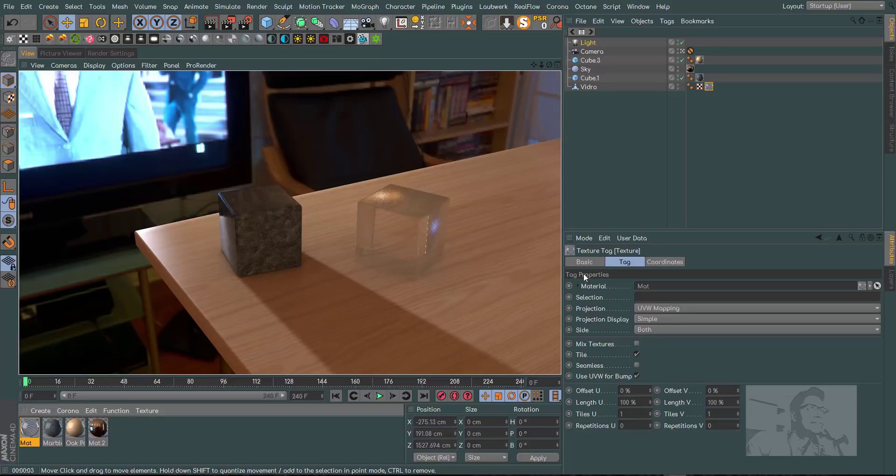
pyautogui.click(590, 44)
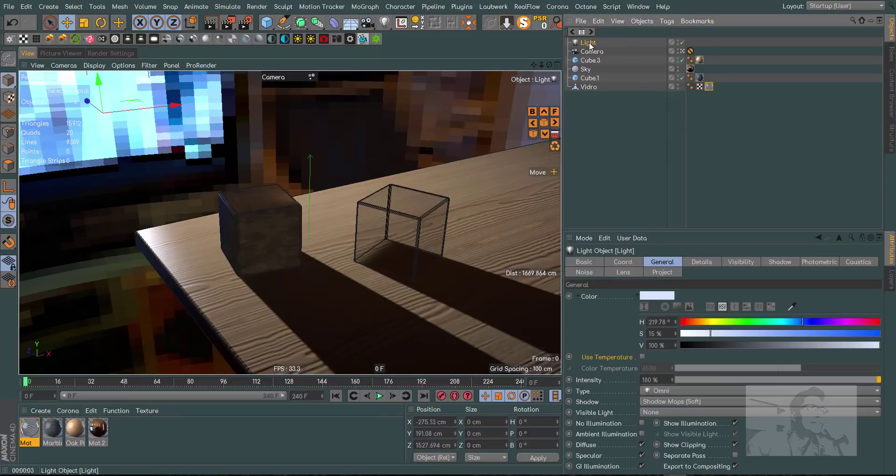
pyautogui.click(780, 262)
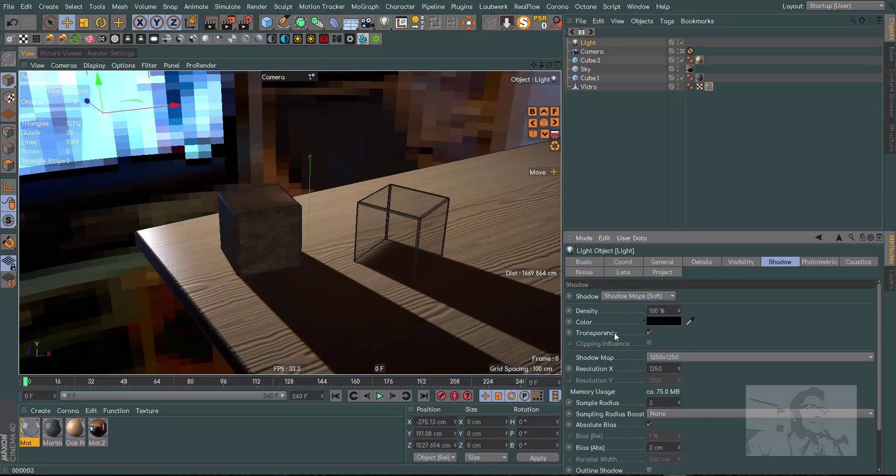
# - Uncheck Transparency in the light's Shadow settings and re-render to check the glass cube's shadow
pyautogui.click(649, 332)
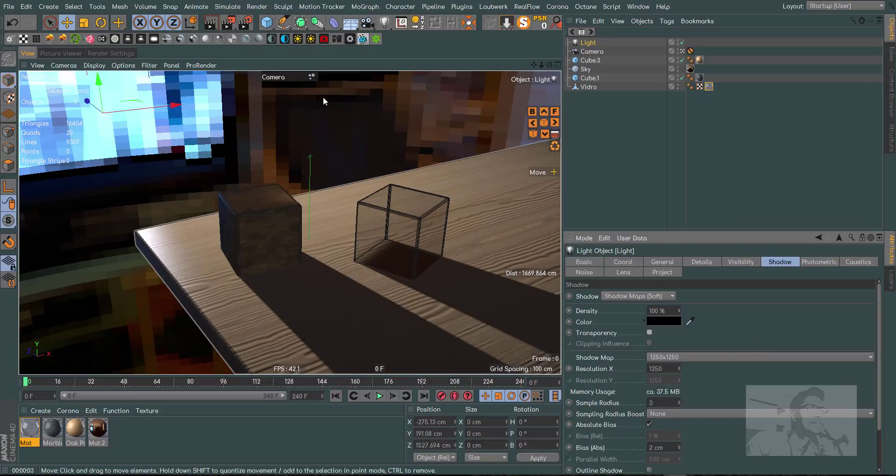
pyautogui.click(211, 22)
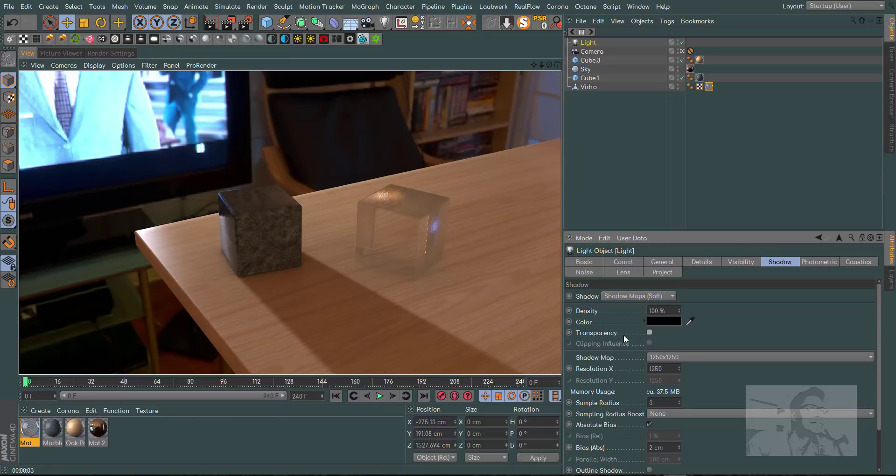
# - Set Mat's transparency brightness to 99.99% and re-render the clearer glass cube
pyautogui.doubleClick(29, 429)
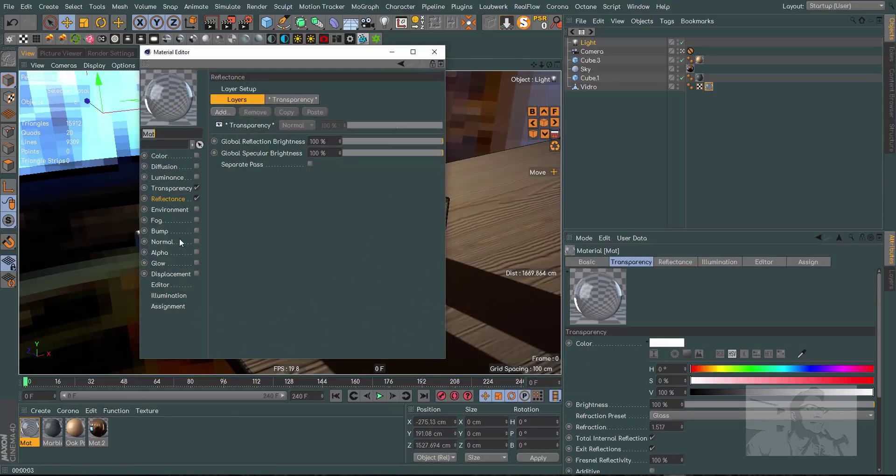
pyautogui.click(182, 189)
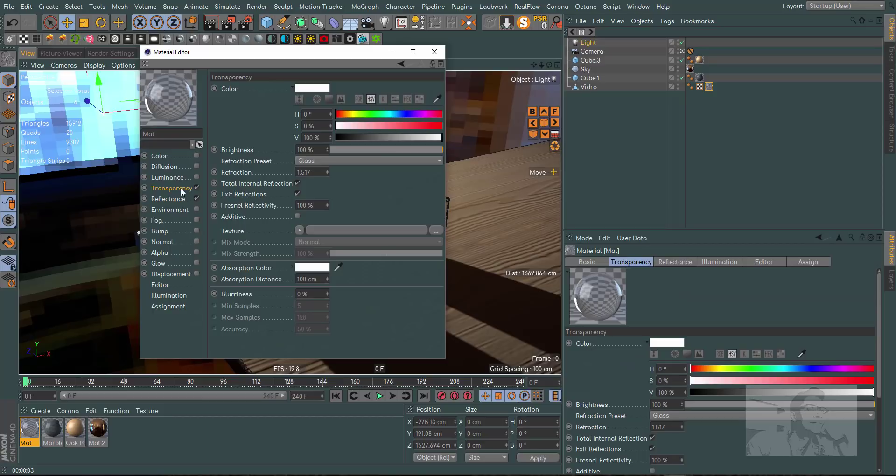
pyautogui.click(306, 149)
pyautogui.write('99.99')
pyautogui.press('Return')
pyautogui.click(434, 51)
pyautogui.click(206, 26)
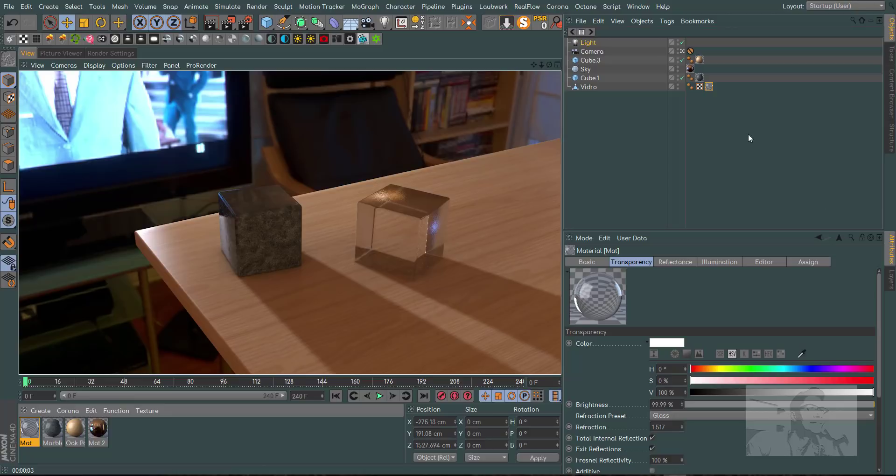
# - Delete the Vidro cube's material tag and the Light object
pyautogui.press('Delete')
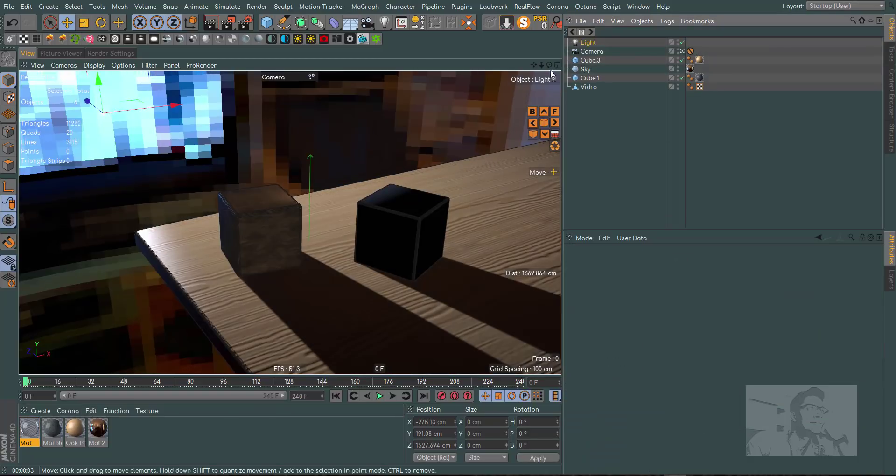
pyautogui.click(588, 42)
pyautogui.press('Delete')
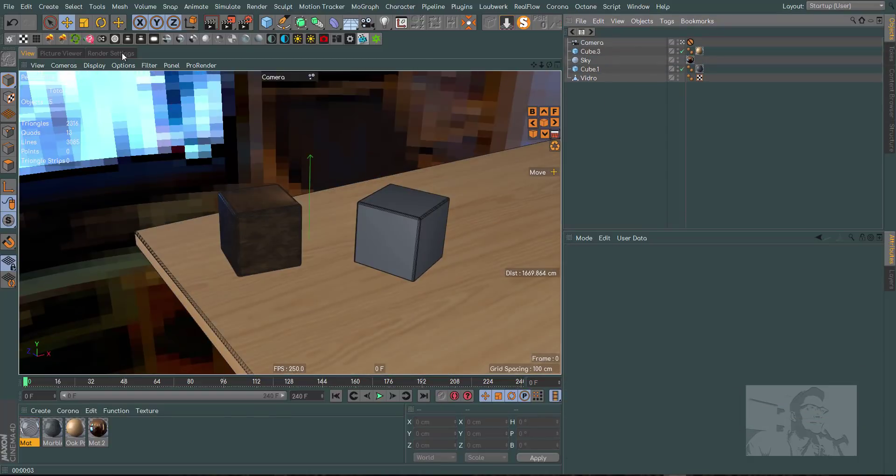
# - Switch the renderer to Physical and delete the Mat material
pyautogui.click(121, 54)
pyautogui.click(102, 73)
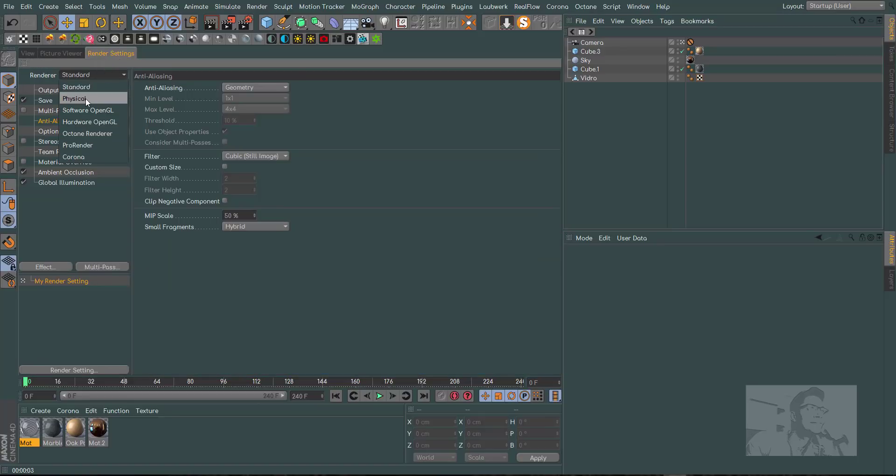
pyautogui.click(85, 98)
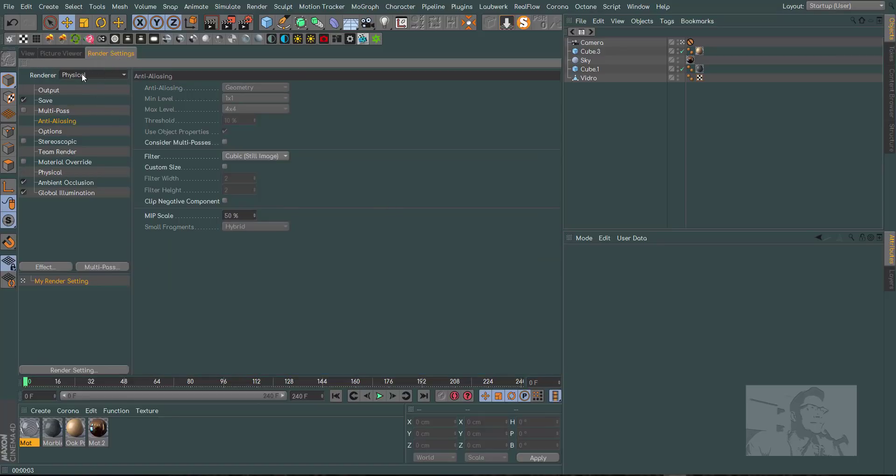
pyautogui.click(28, 54)
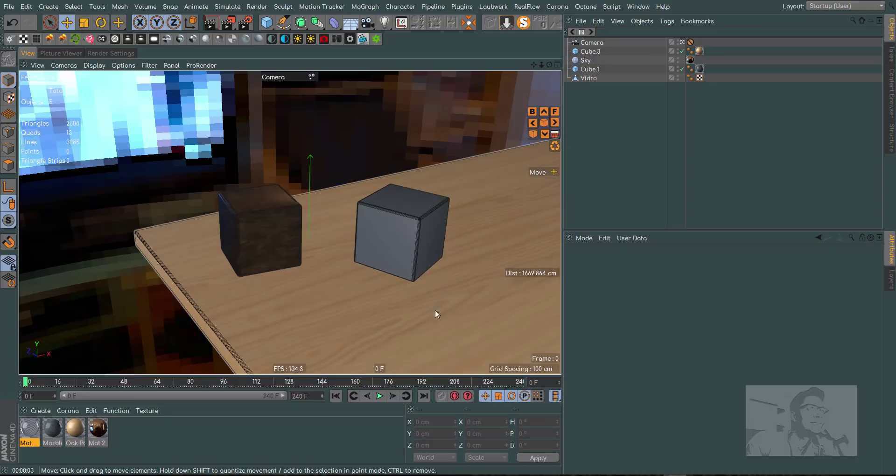
pyautogui.click(38, 430)
pyautogui.press('Delete')
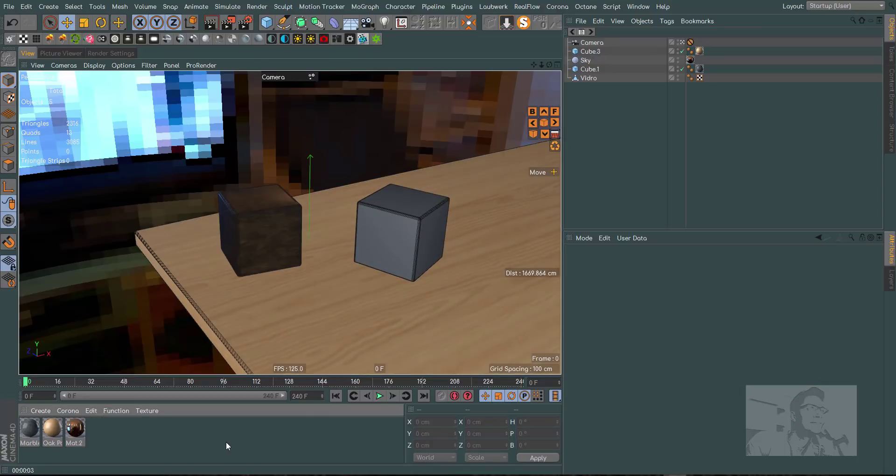
# - Add a light raised above the table with its shadow type set to Area
pyautogui.click(384, 22)
pyautogui.moveTo(312, 183); pyautogui.dragTo(317, 130)
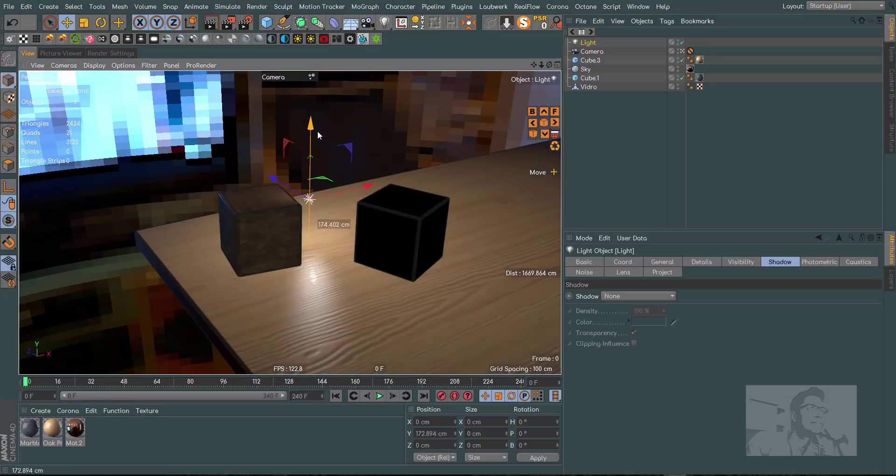
pyautogui.click(625, 296)
pyautogui.click(623, 343)
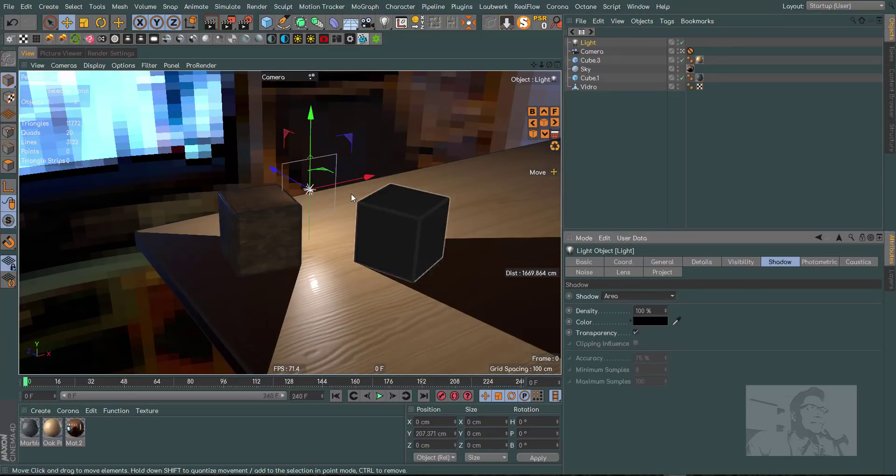
# - Position the light back, up and to the side so the cubes cast long shadows
pyautogui.moveTo(279, 170)
pyautogui.mouseDown()
pyautogui.moveTo(157, 127)
pyautogui.moveTo(123, 87)
pyautogui.moveTo(95, 98)
pyautogui.mouseUp()
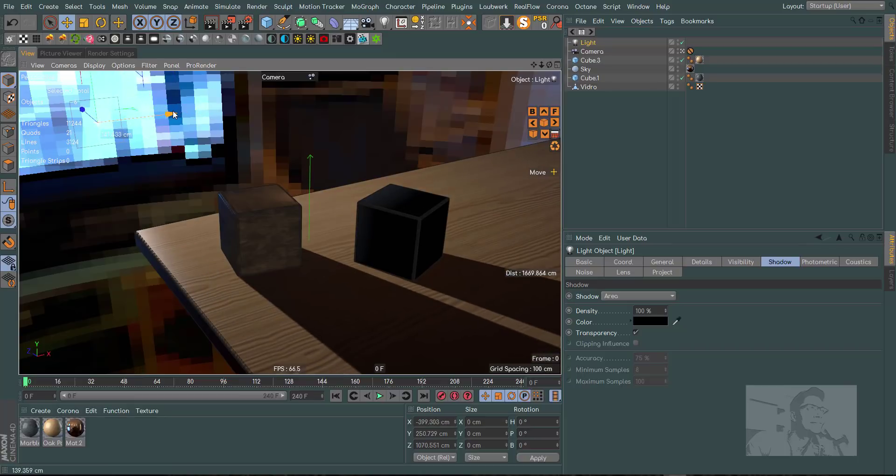
pyautogui.moveTo(174, 114); pyautogui.dragTo(190, 112)
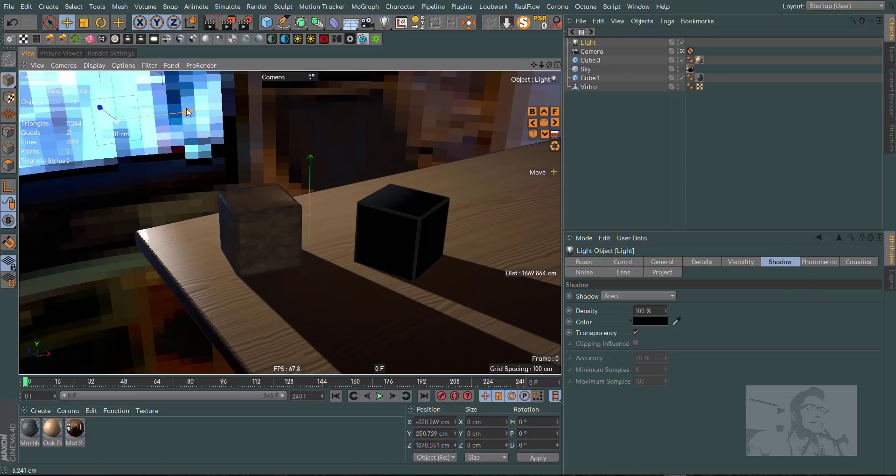
pyautogui.moveTo(187, 112); pyautogui.dragTo(199, 111)
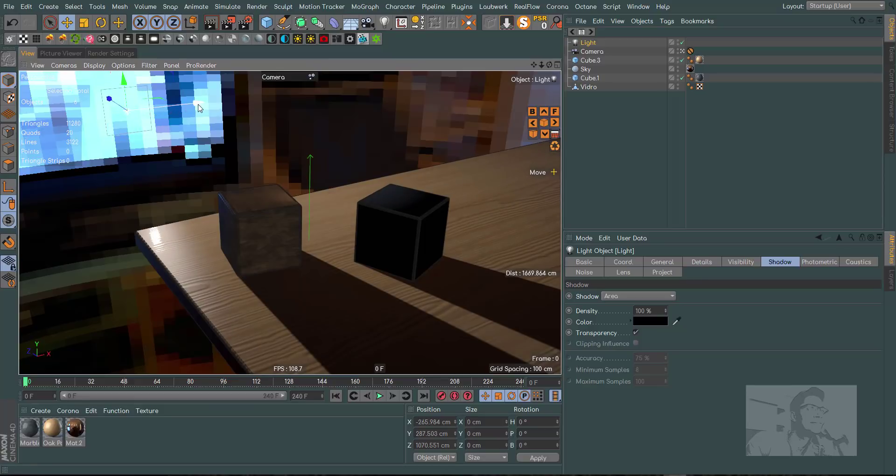
pyautogui.moveTo(199, 111); pyautogui.dragTo(195, 106)
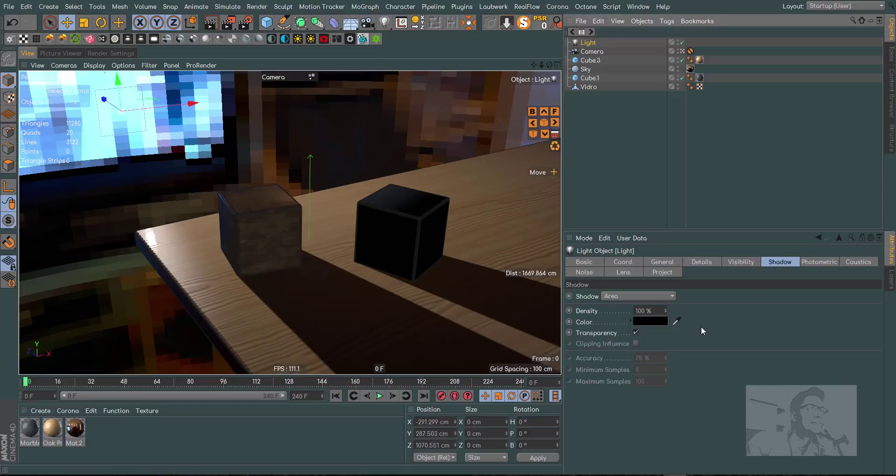
# - Uncheck the light's shadow Transparency and create a new material with Transparency on and Color off
pyautogui.click(635, 332)
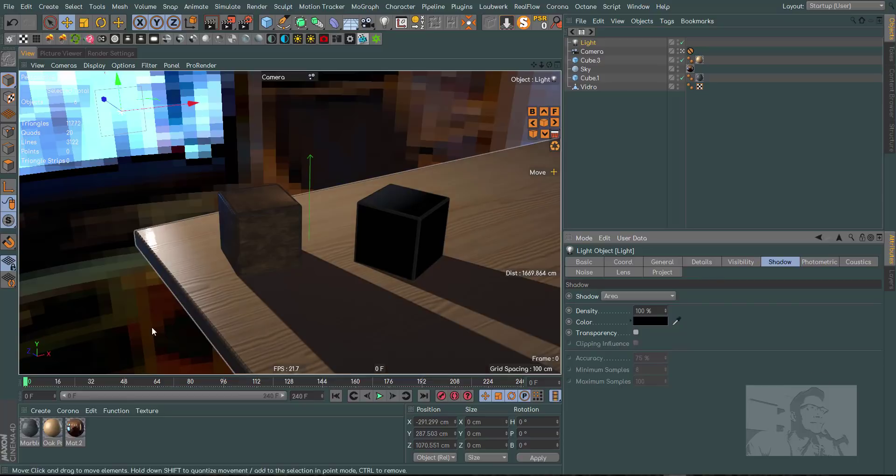
pyautogui.doubleClick(102, 430)
pyautogui.doubleClick(29, 427)
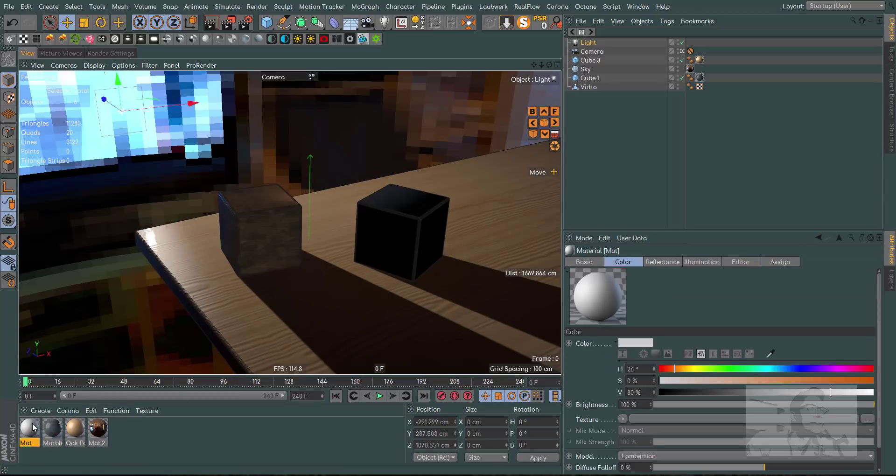
pyautogui.click(197, 187)
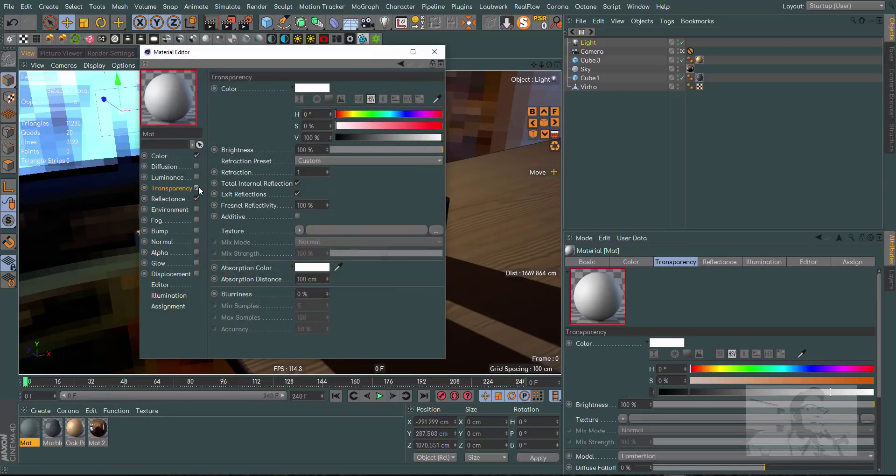
pyautogui.click(197, 155)
pyautogui.click(169, 199)
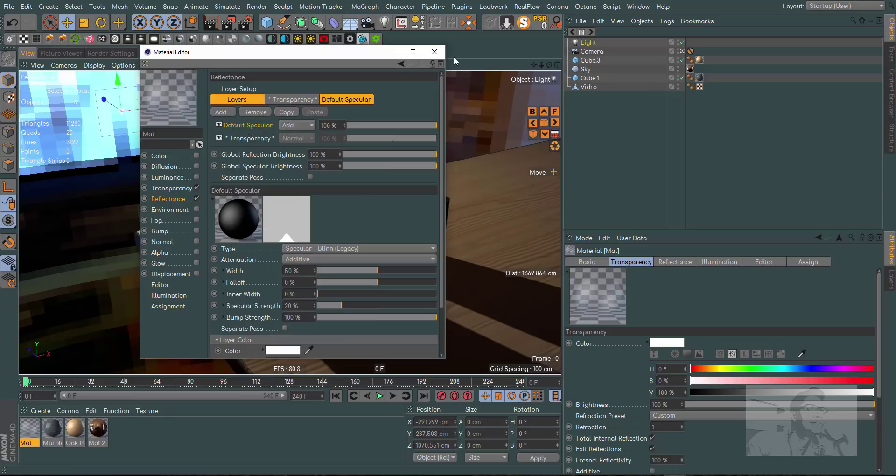
pyautogui.click(439, 57)
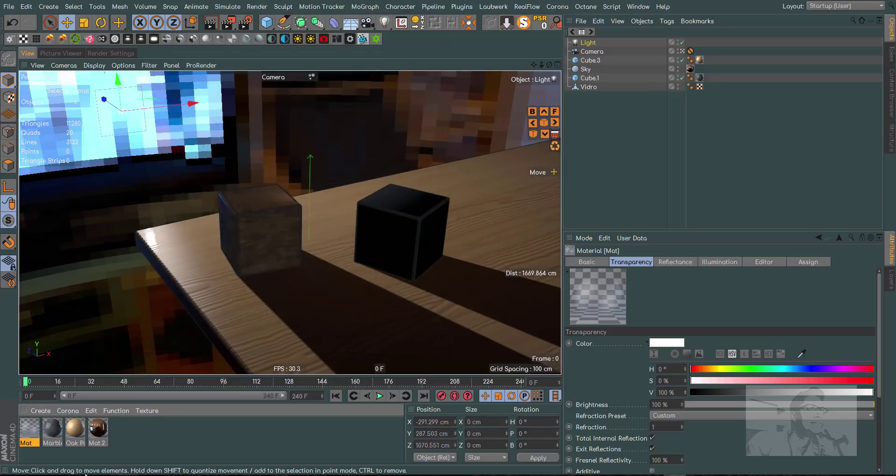
# - Set Mat's refraction preset to Glass (1.517) and apply it to the Vidro cube
pyautogui.doubleClick(27, 425)
pyautogui.click(171, 188)
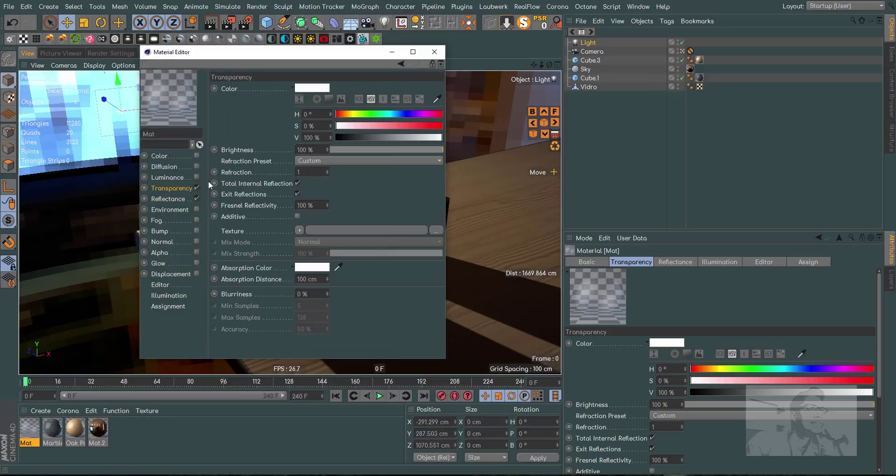
pyautogui.click(310, 162)
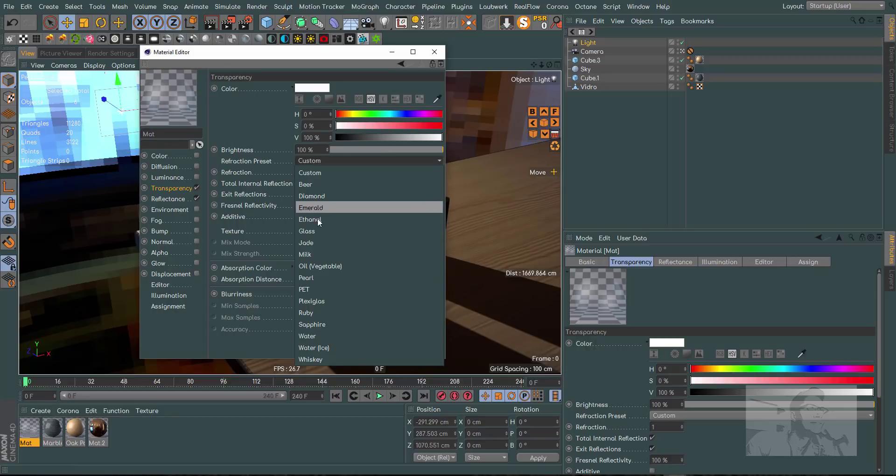
pyautogui.click(313, 230)
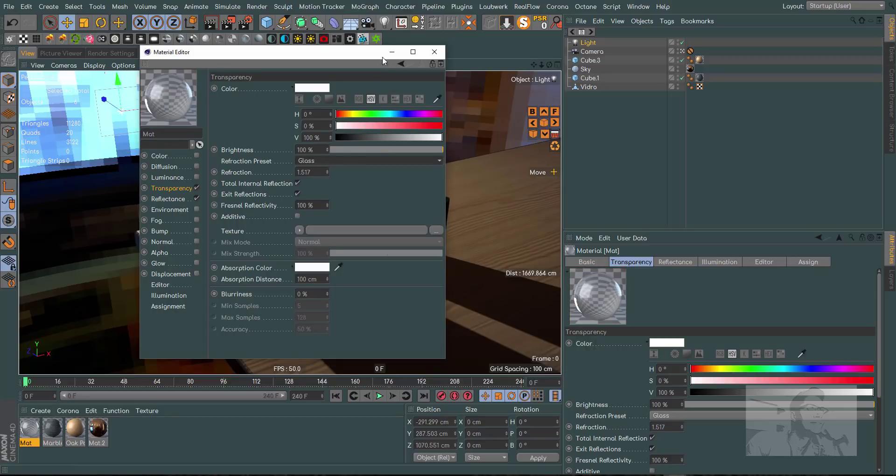
pyautogui.click(433, 52)
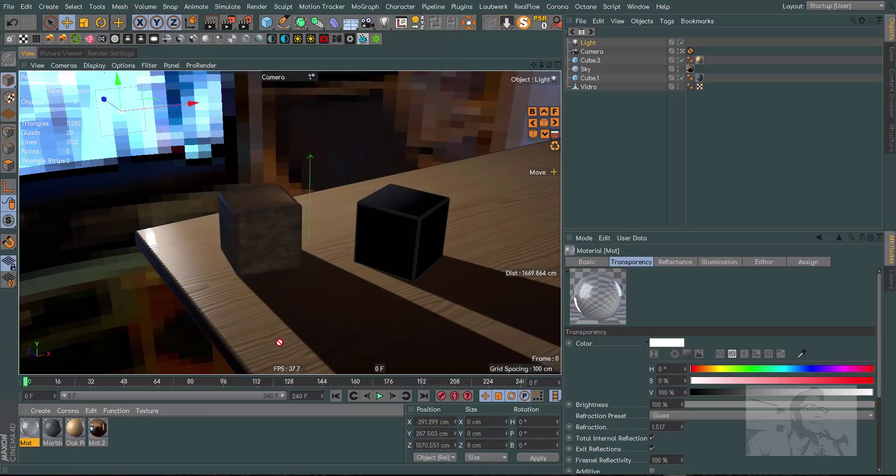
pyautogui.moveTo(635, 98); pyautogui.dragTo(594, 89)
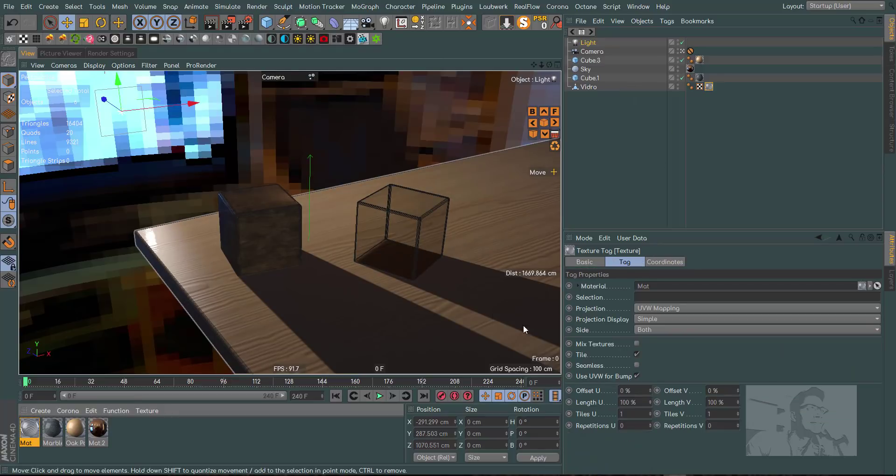
# - Select the Light and render the viewport to show both cubes casting area shadows on the table
pyautogui.click(588, 42)
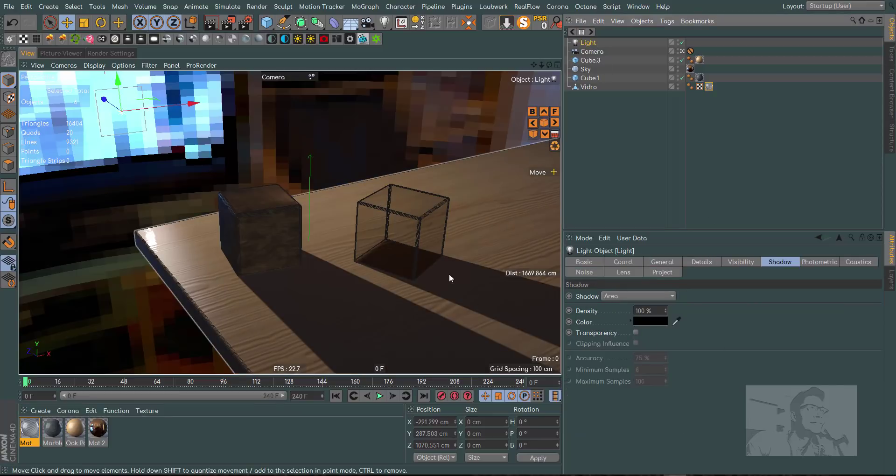
pyautogui.click(211, 27)
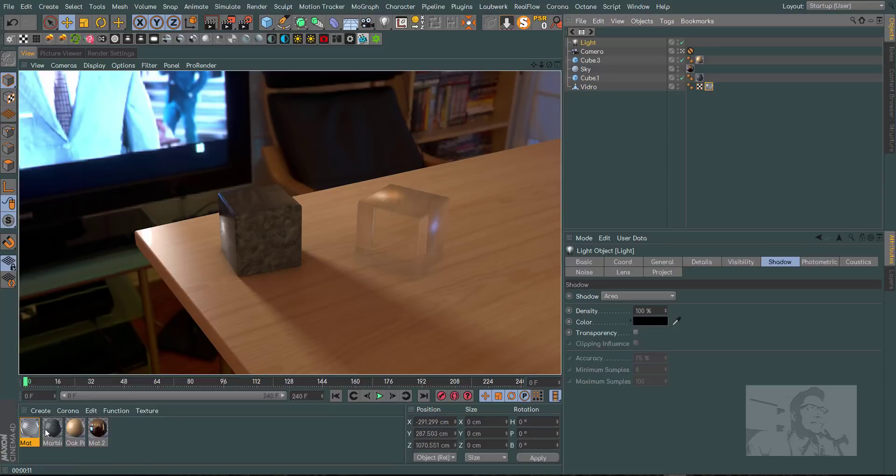
# - Set the Mat glass material's transparency brightness to 99.999% and re-render the view
pyautogui.doubleClick(26, 430)
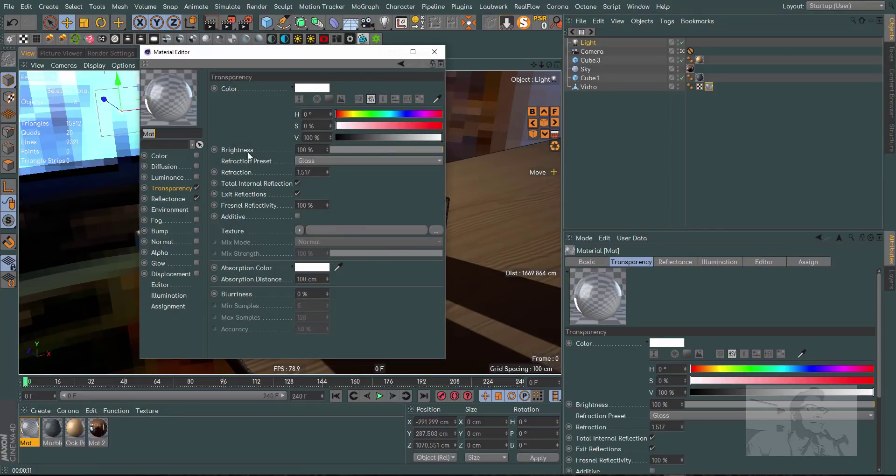
pyautogui.click(325, 149)
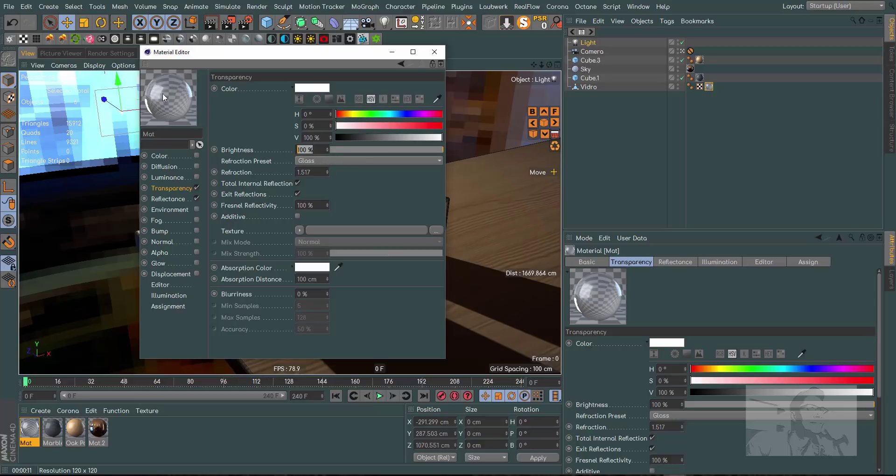
pyautogui.write('99.')
pyautogui.write('999')
pyautogui.press('Return')
pyautogui.click(435, 52)
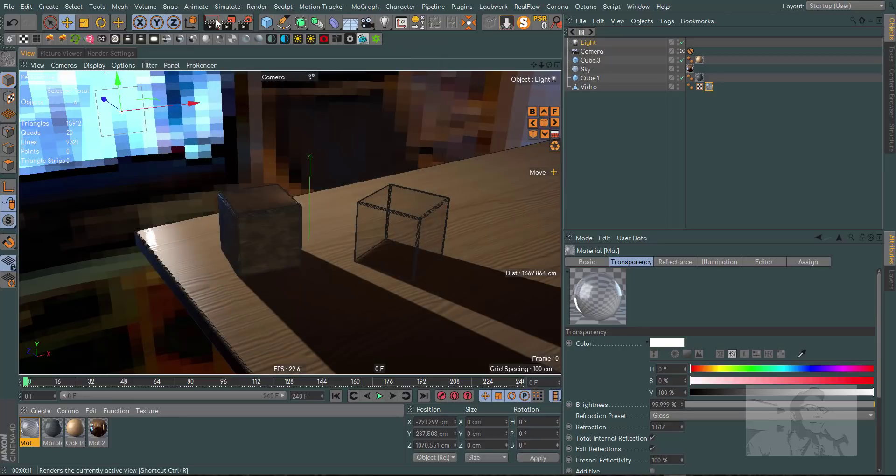
pyautogui.click(211, 22)
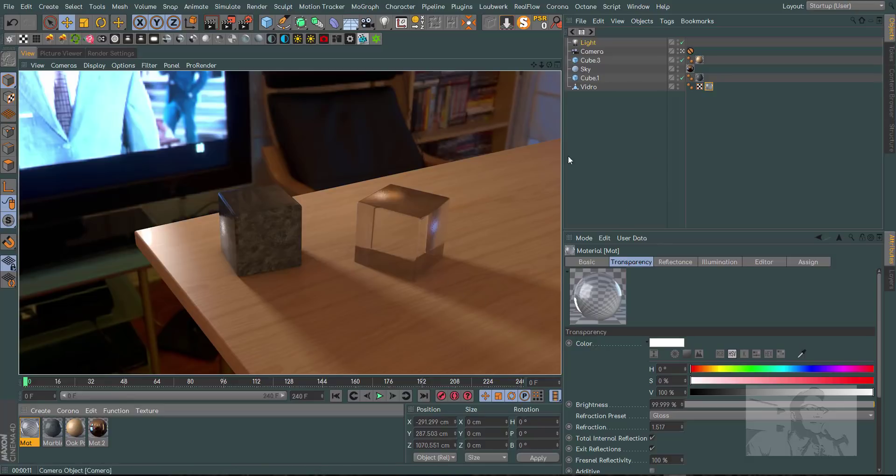
pyautogui.click(589, 44)
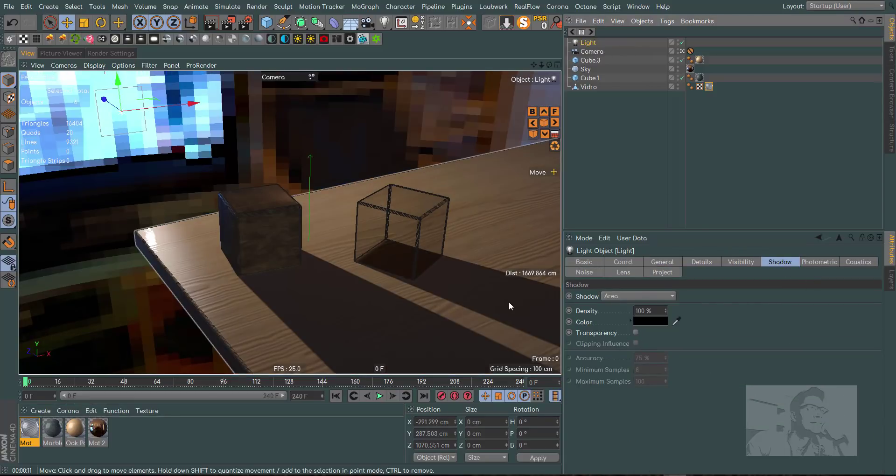
pyautogui.doubleClick(34, 430)
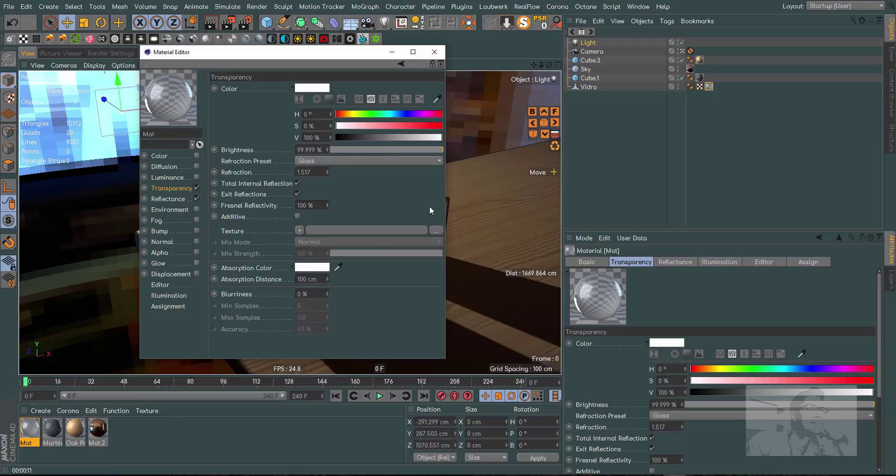
pyautogui.click(434, 52)
pyautogui.click(209, 24)
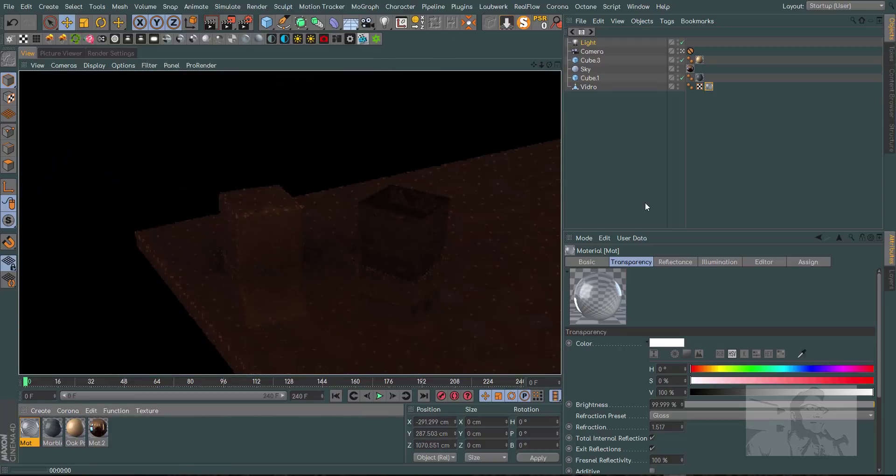